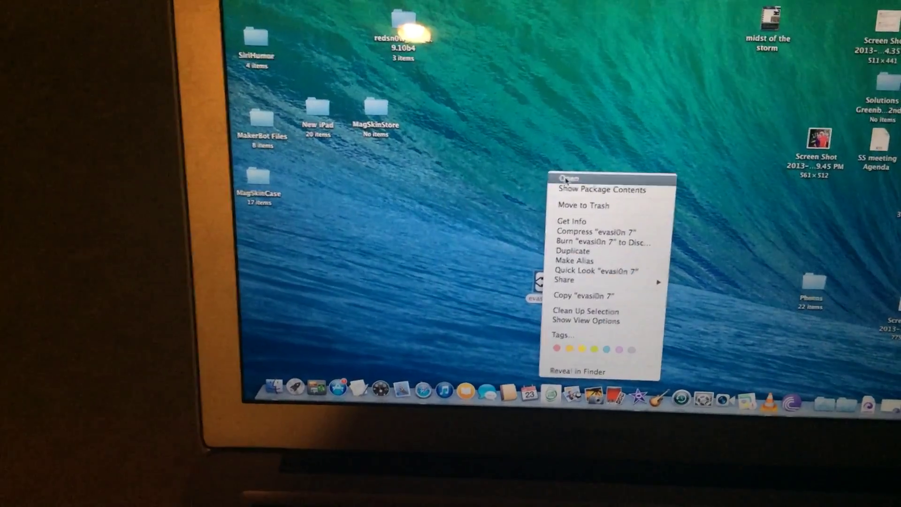
# Launch the evasi0n 7 app from its desktop icon
pyautogui.click(565, 179)
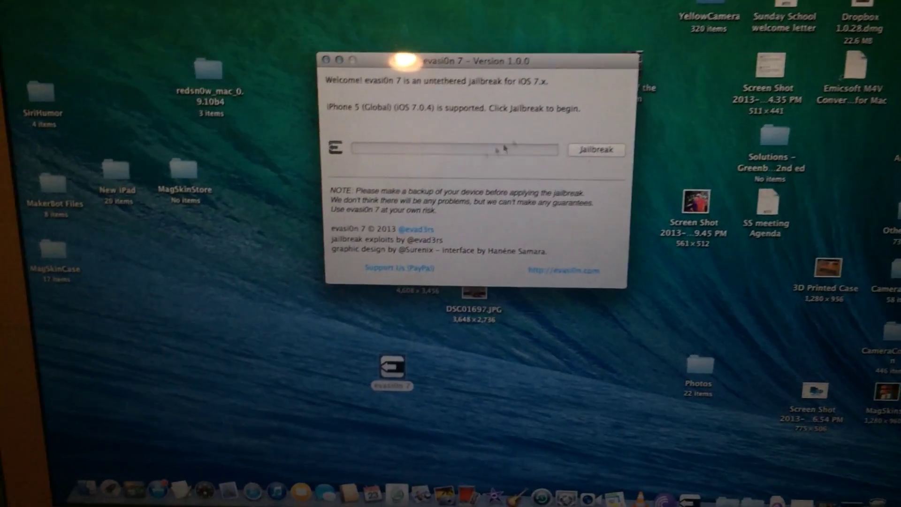
# Start the jailbreak of the connected iPhone 5 on iOS 7.0.4
pyautogui.click(591, 151)
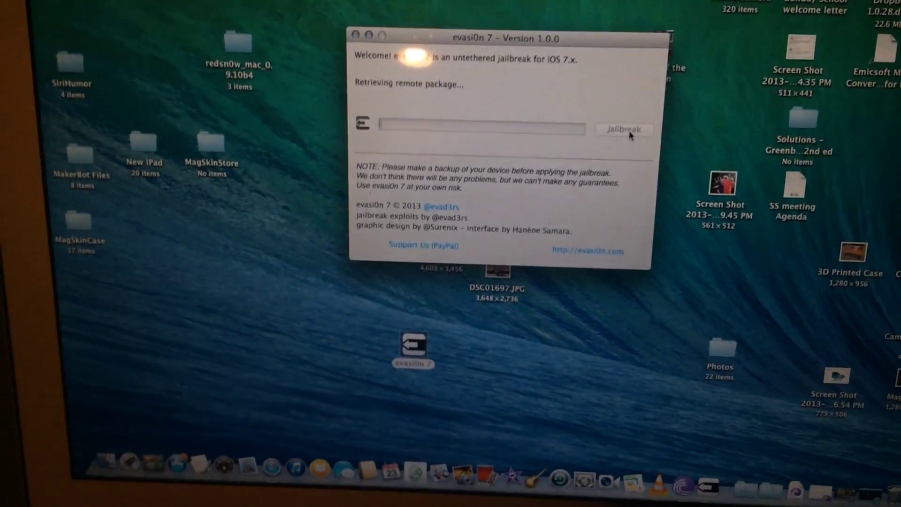